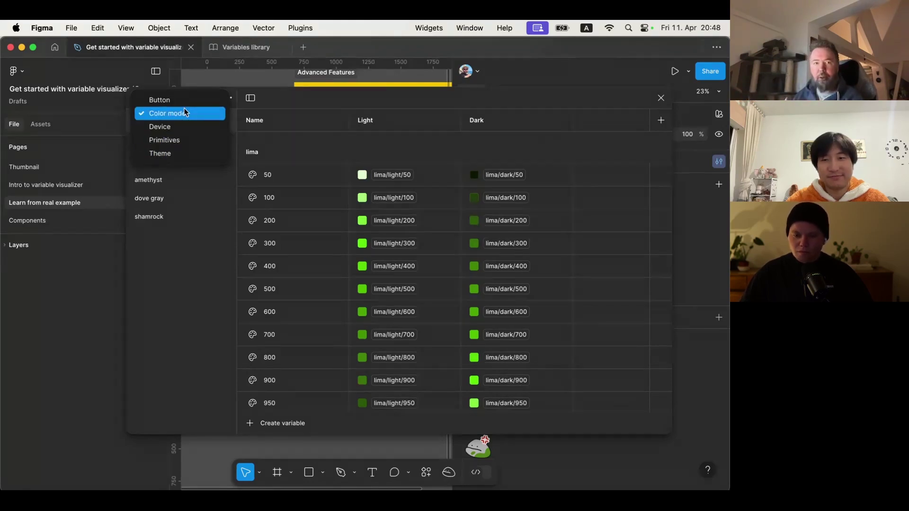
click(367, 152)
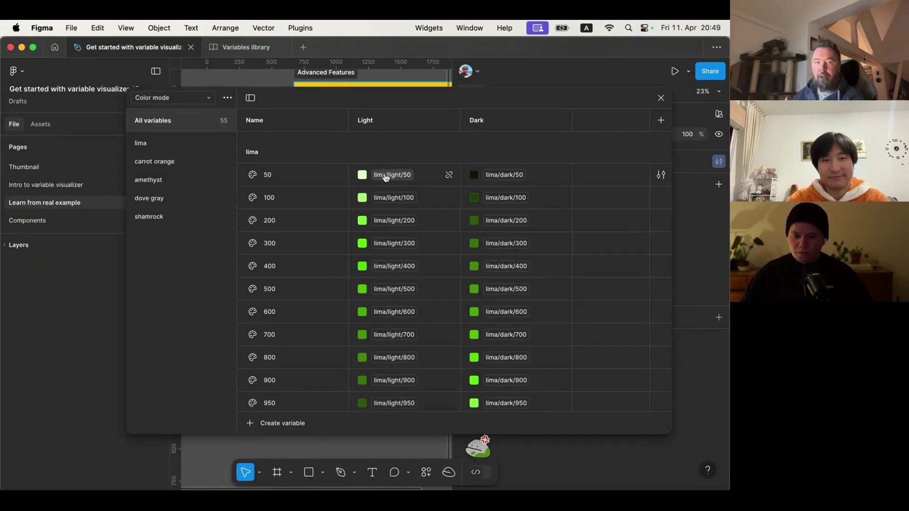
click(387, 177)
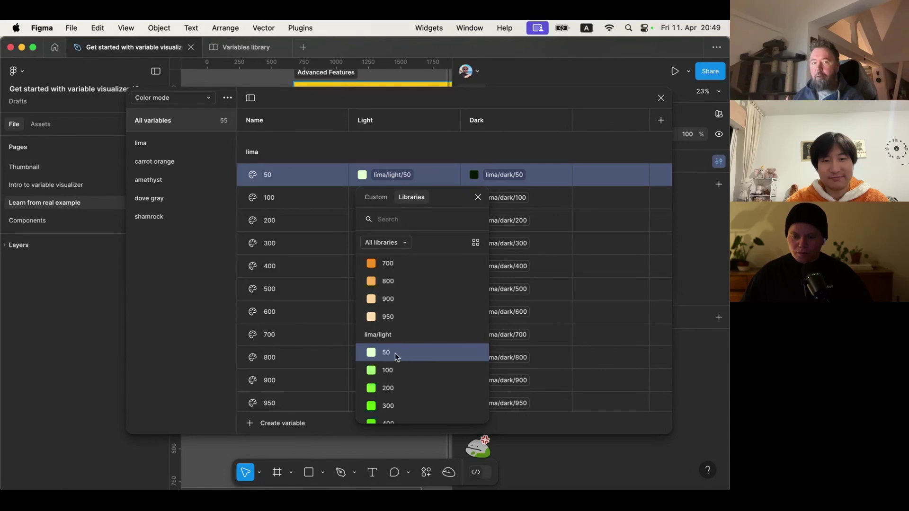
scroll(408, 341, up, 8)
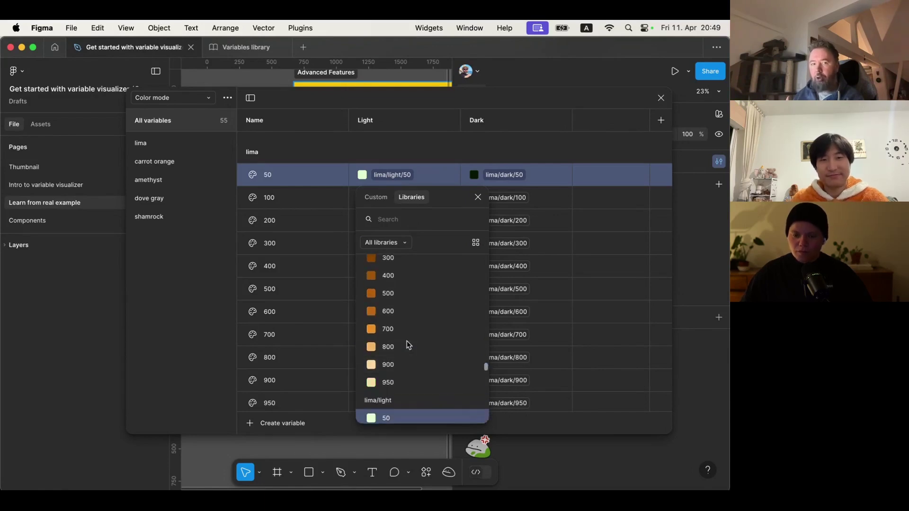
scroll(408, 341, up, 10)
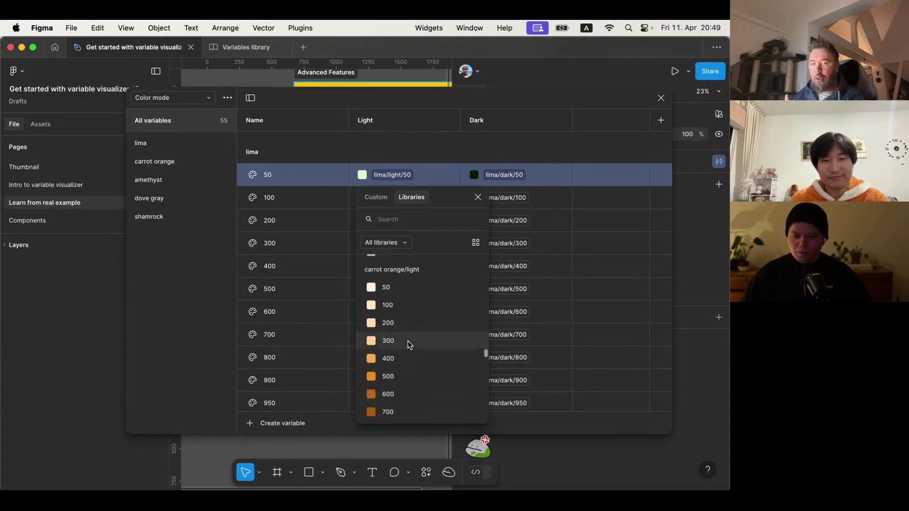
scroll(408, 342, up, 10)
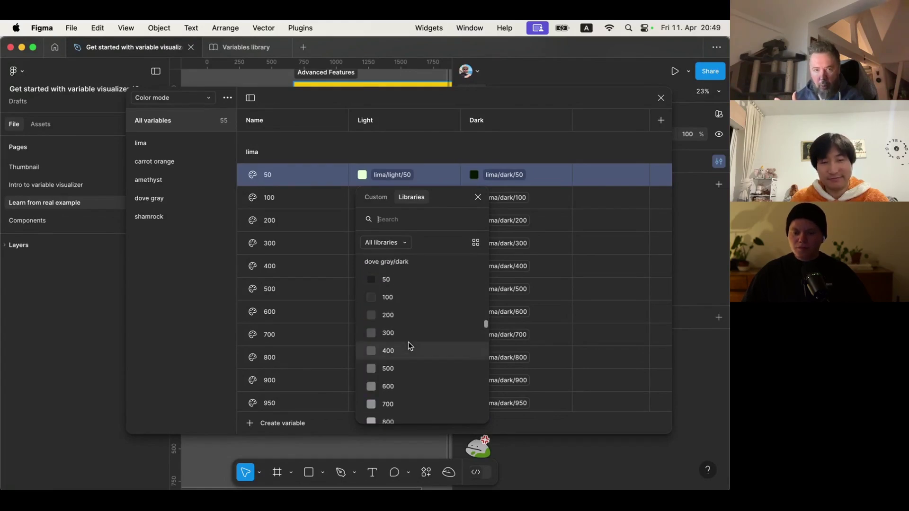
scroll(408, 342, up, 2)
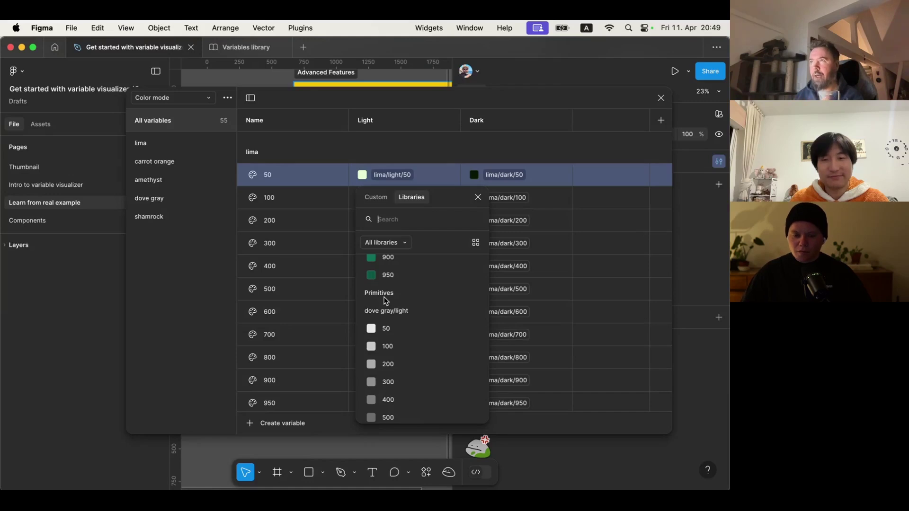
click(362, 145)
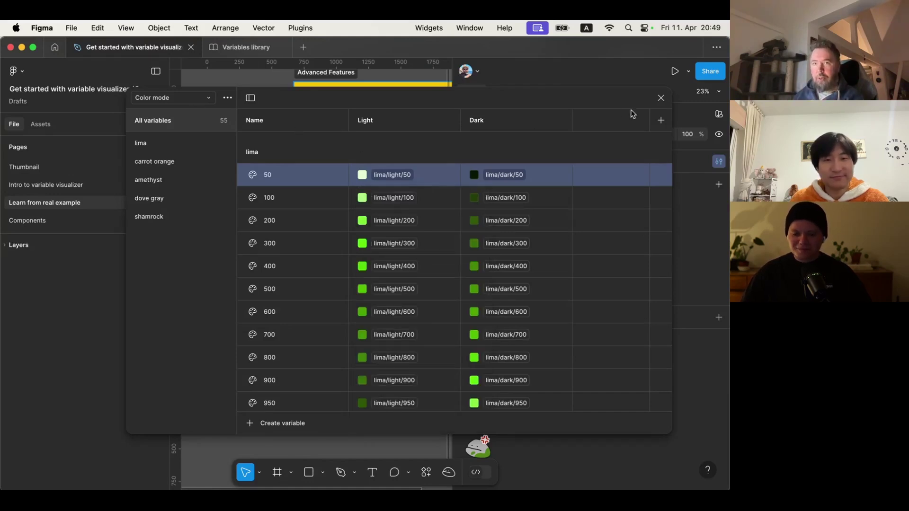
Close the variables window and launch the Variable Visualizer plugin from recent plugins.
click(660, 98)
click(426, 474)
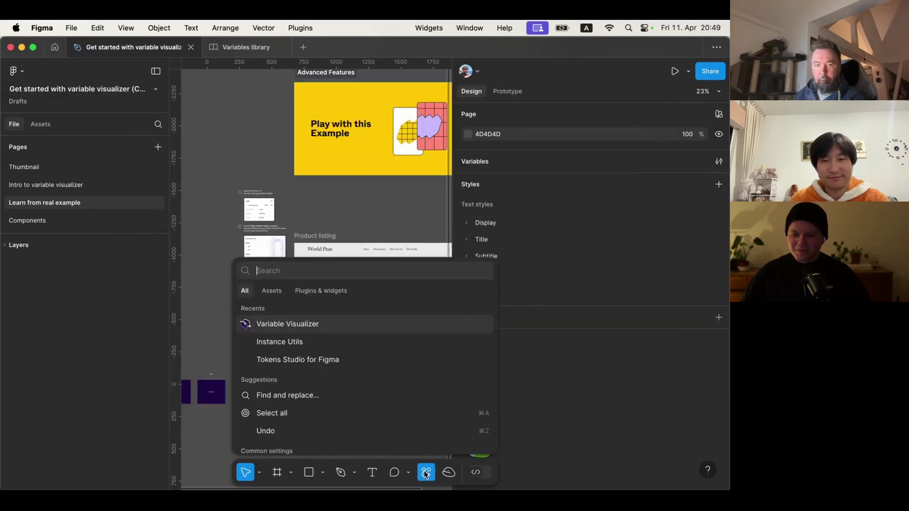
click(301, 323)
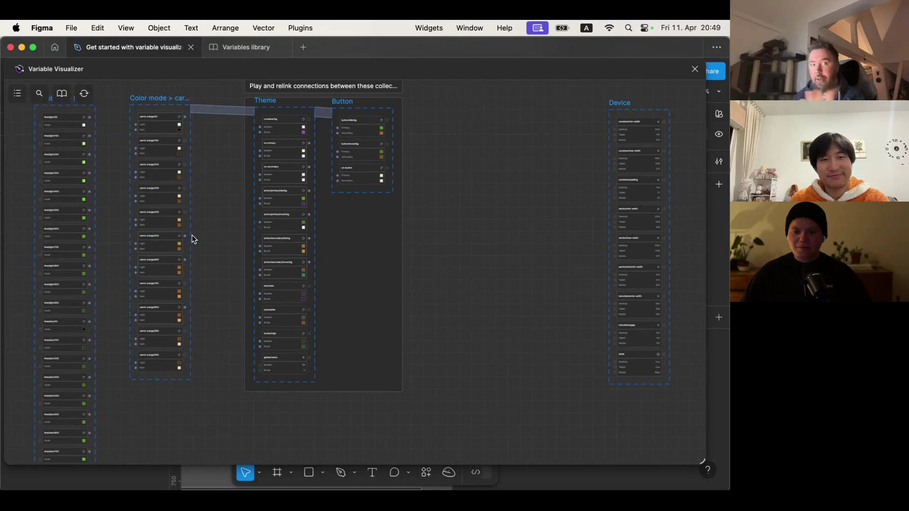
Frame all collections in the graph and select Primitives > lima to list its groups.
click(226, 268)
drag(225, 258, 288, 314)
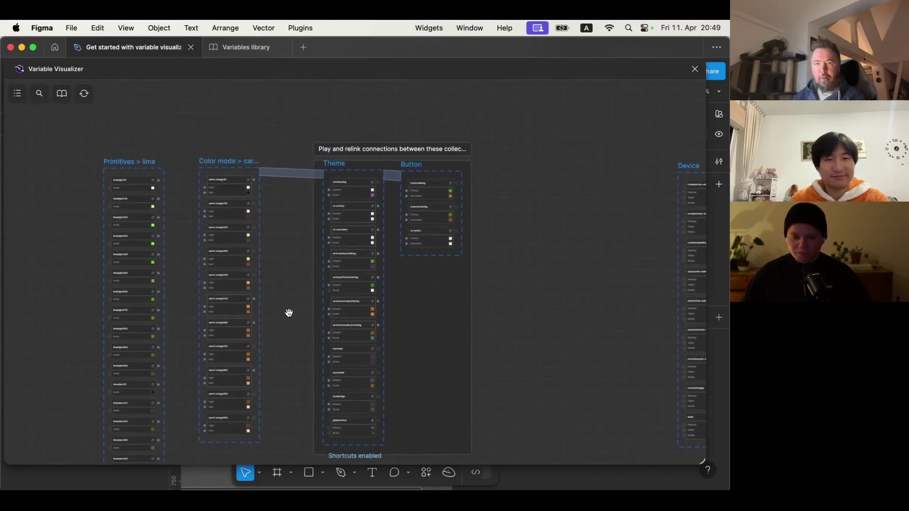
scroll(290, 314, down, 5)
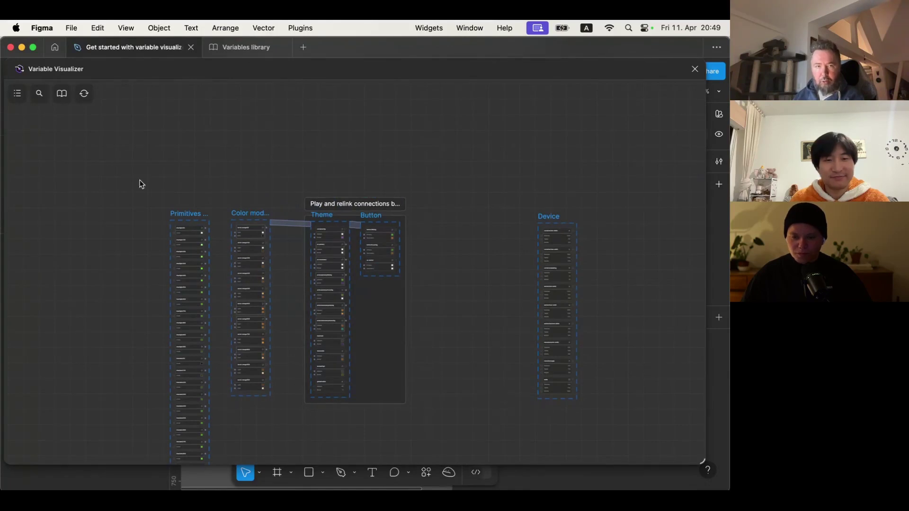
scroll(205, 231, up, 5)
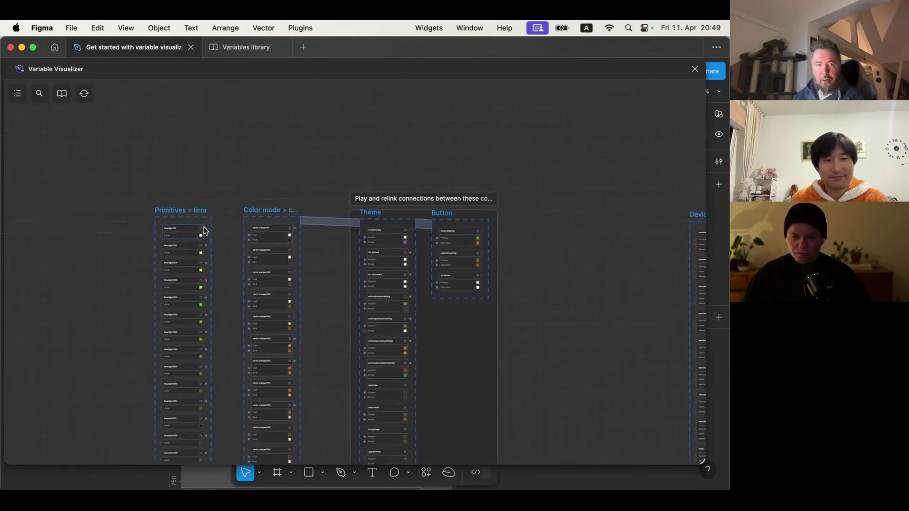
scroll(205, 231, up, 2)
click(138, 199)
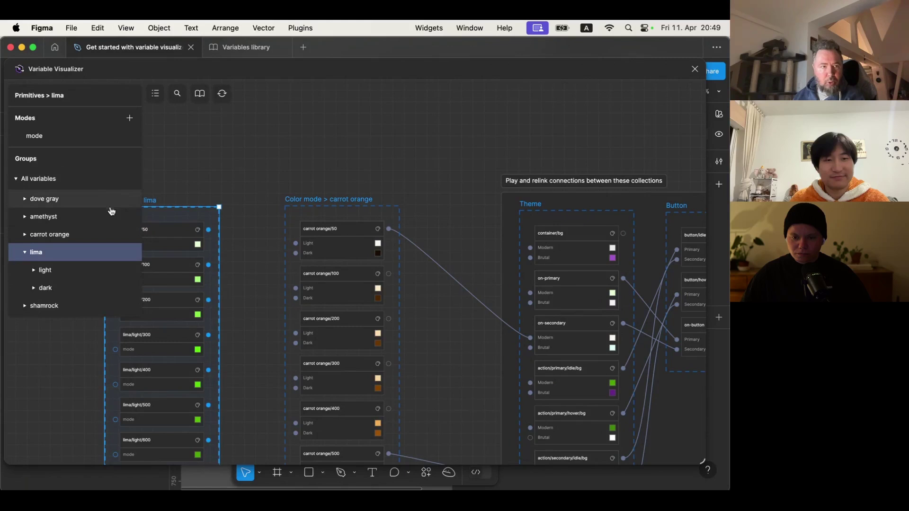
Show the carrot orange primitives and trace carrot orange/50's link to Theme's on-secondary variable.
click(105, 235)
click(471, 138)
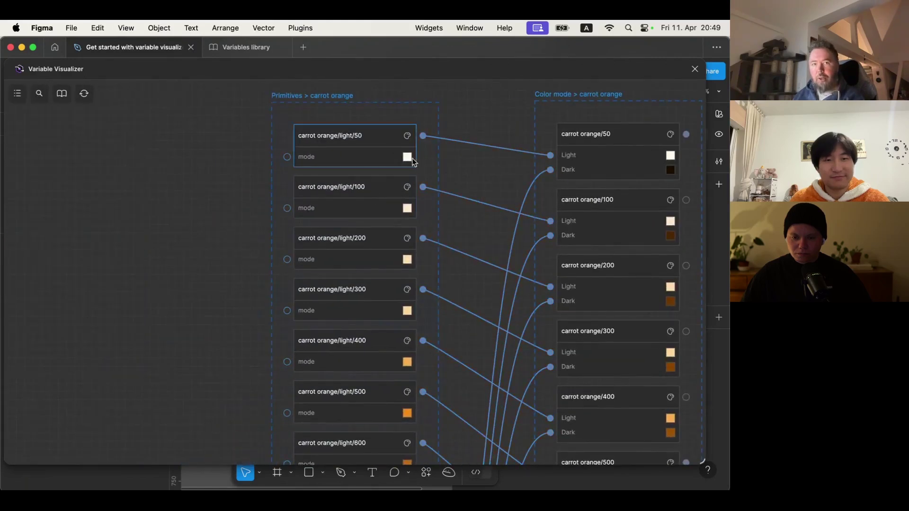
drag(460, 112, 268, 155)
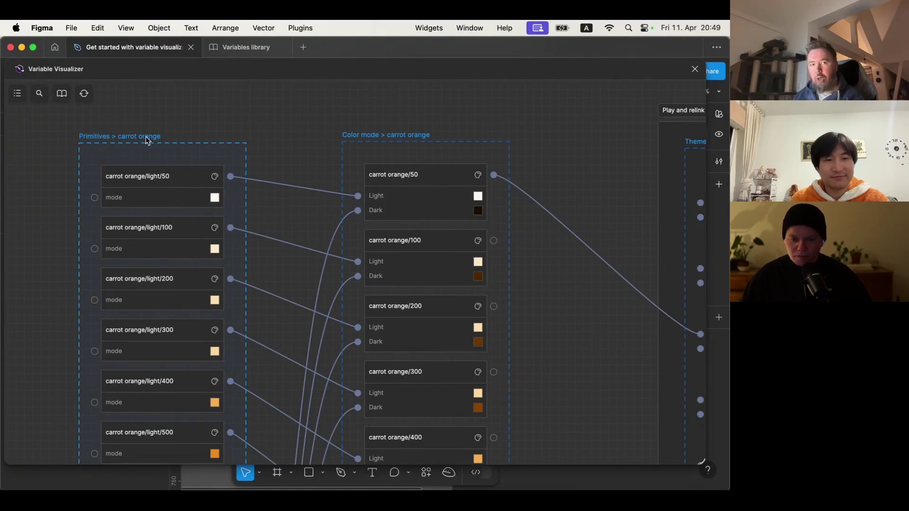
click(494, 175)
scroll(400, 164, up, 2)
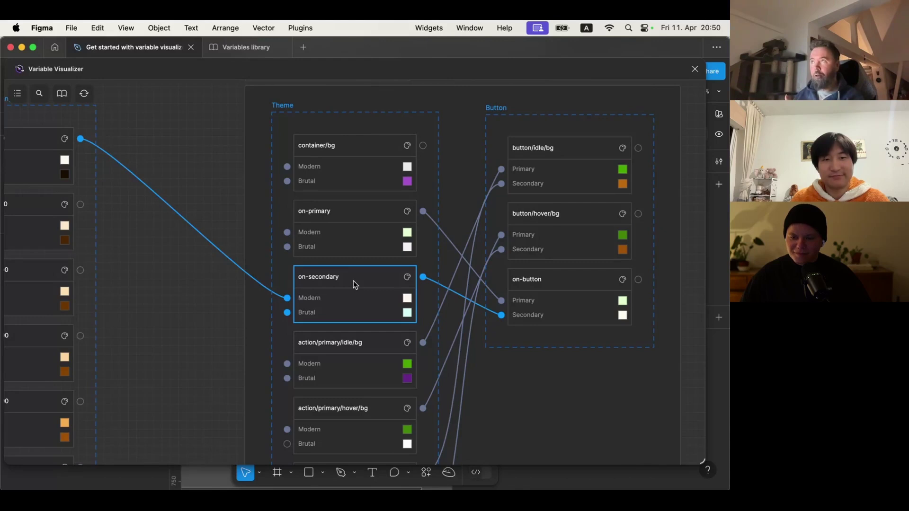
Deselect on-secondary, frame the Primitives-to-Button alias chain, then switch to the Variables library file.
scroll(233, 330, down, 2)
scroll(232, 330, down, 3)
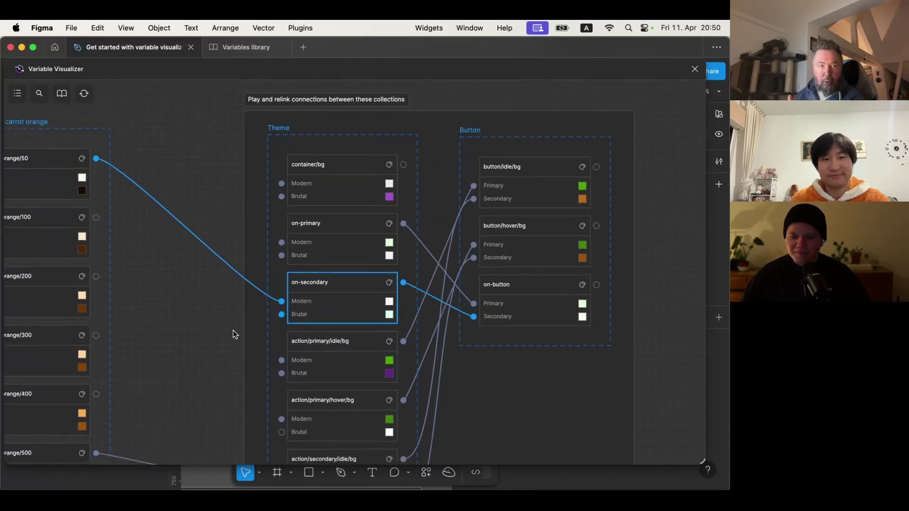
click(225, 340)
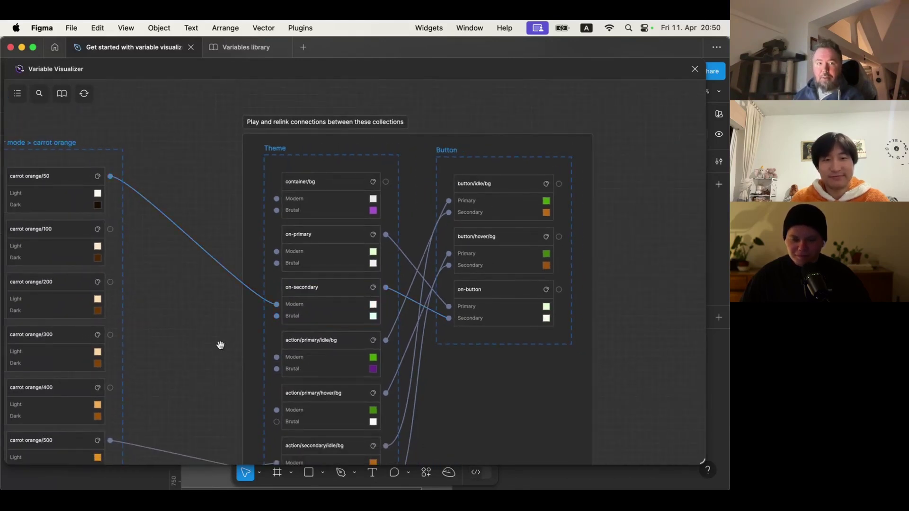
drag(213, 345, 341, 250)
scroll(341, 249, down, 2)
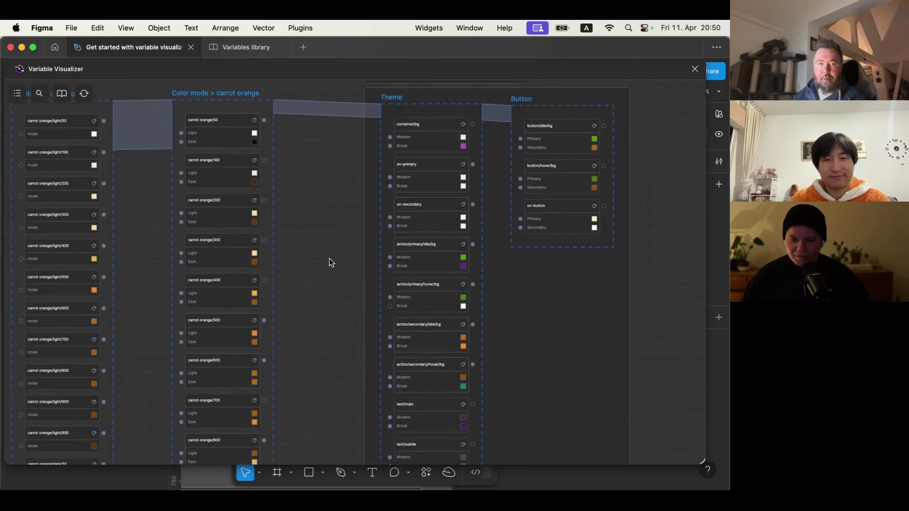
scroll(339, 235, up, 3)
scroll(339, 236, left, 3)
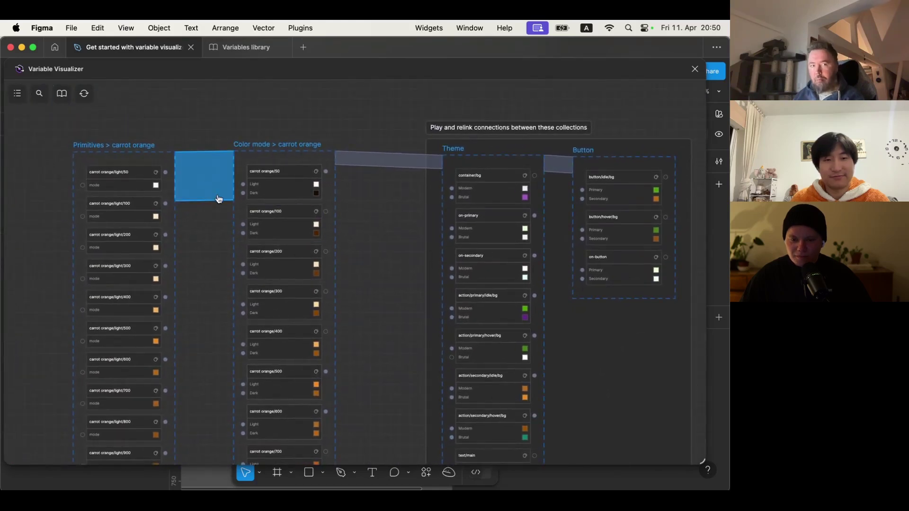
scroll(201, 218, up, 2)
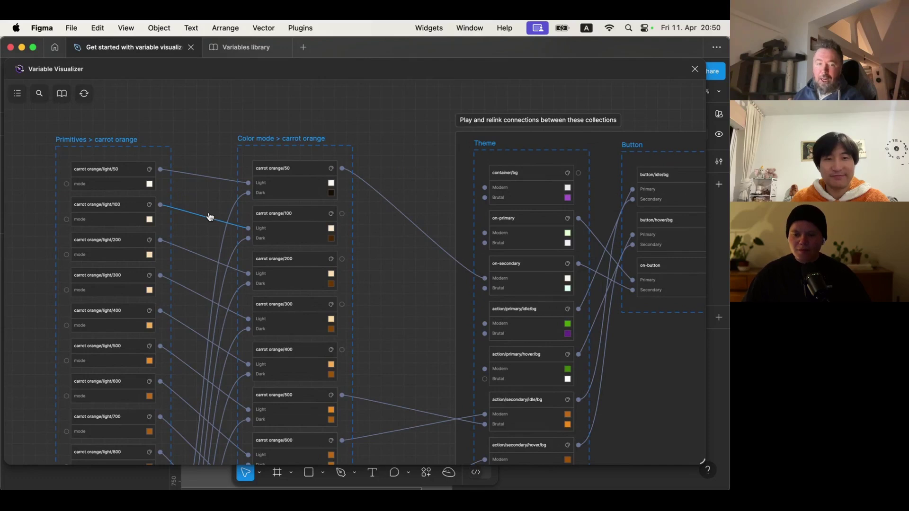
scroll(210, 217, down, 3)
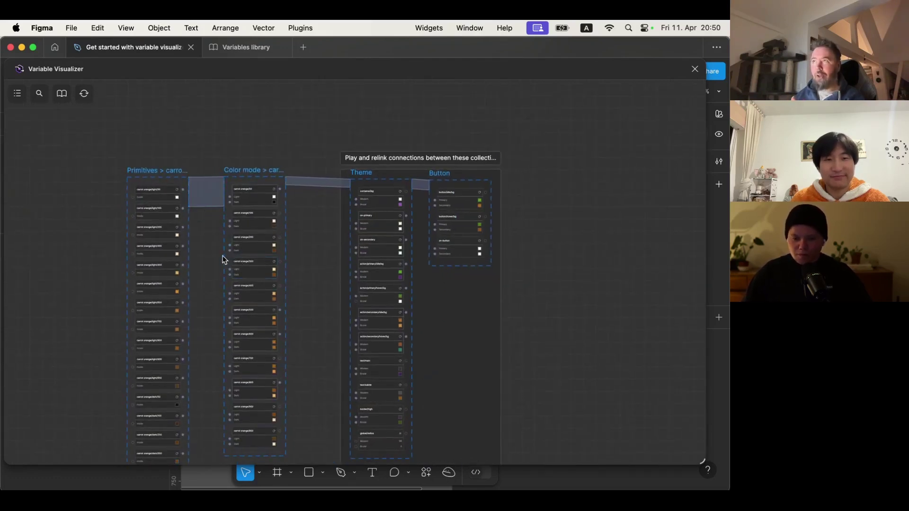
scroll(213, 258, up, 5)
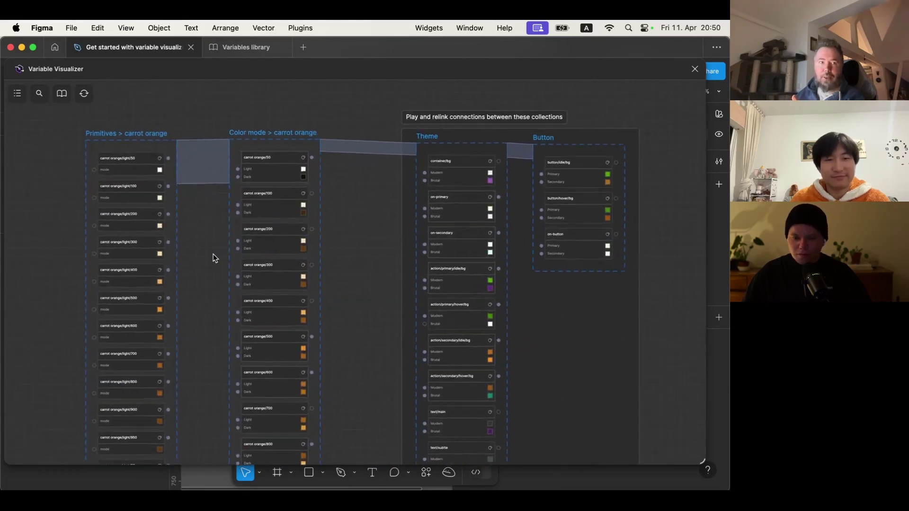
scroll(208, 209, up, 2)
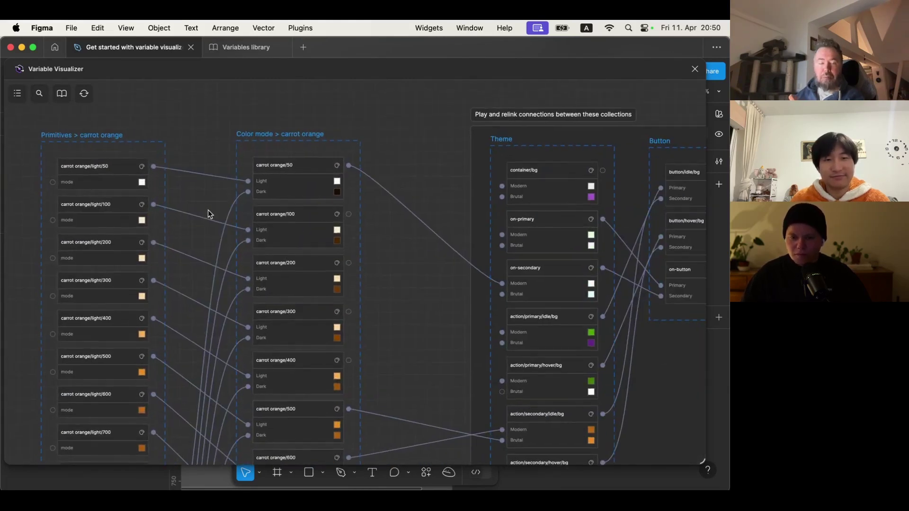
click(239, 45)
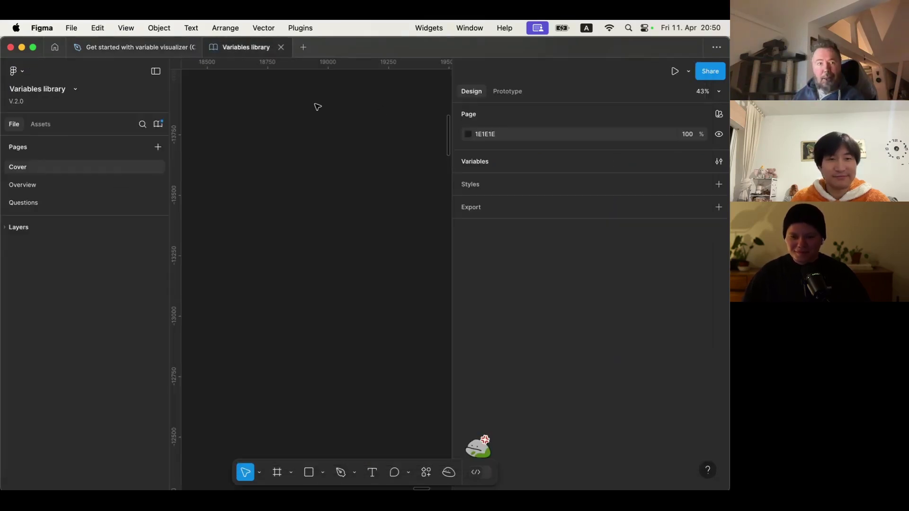
Open the Variables library's local variables and browse its long list of variable collections.
click(719, 162)
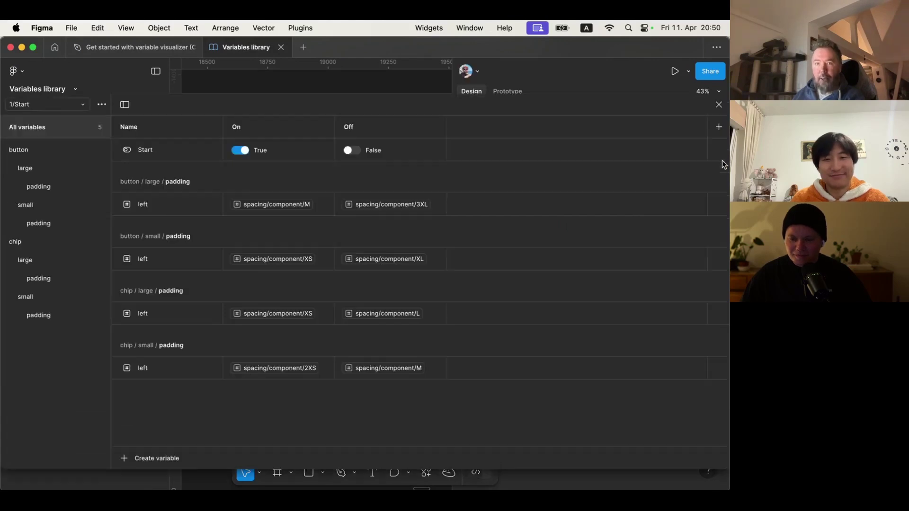
click(79, 105)
scroll(75, 206, down, 5)
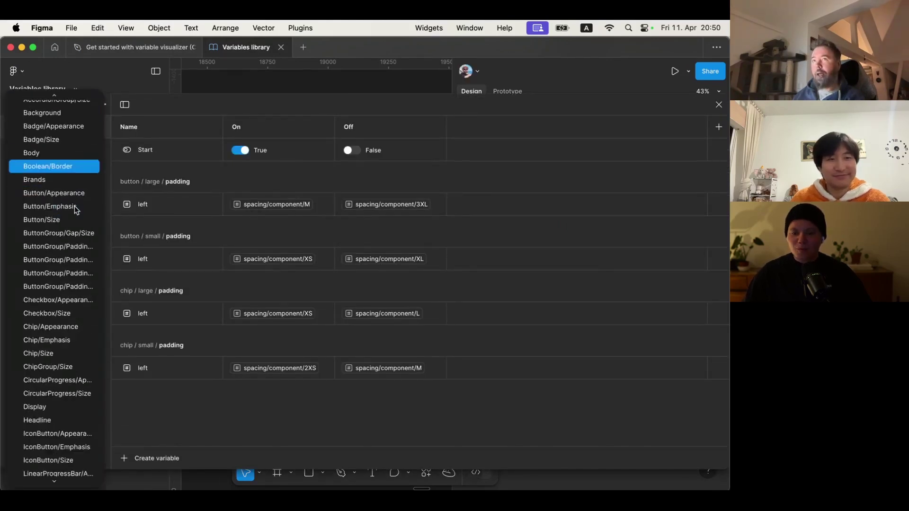
scroll(74, 213, down, 8)
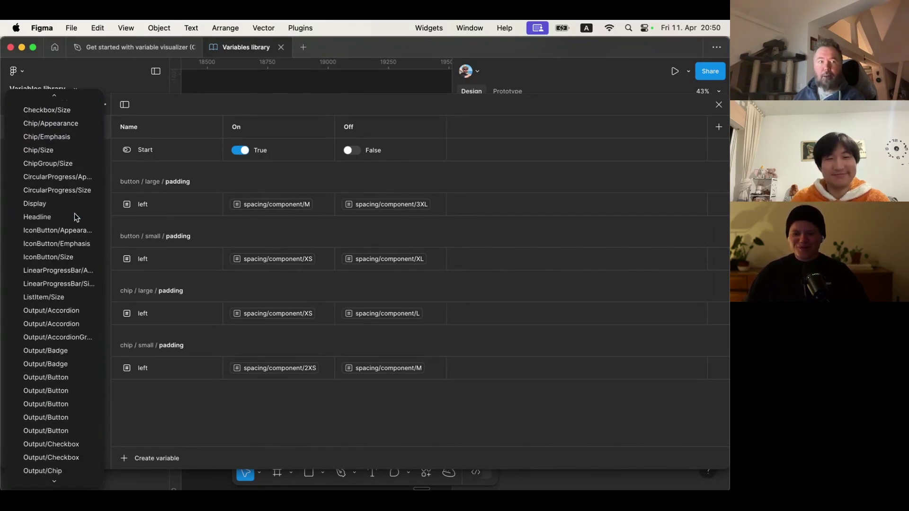
scroll(75, 213, down, 8)
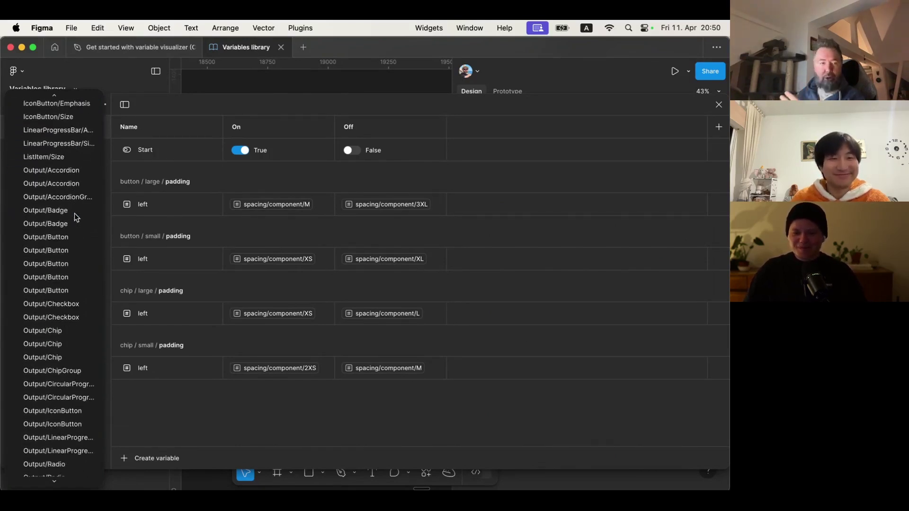
scroll(75, 213, down, 4)
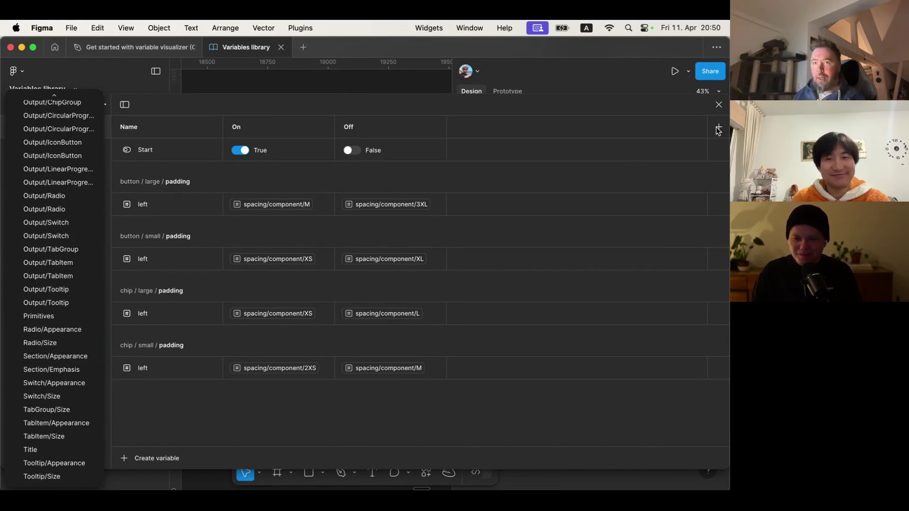
Close the collection list and variables window, returning to the Cover page with the actions menu.
click(719, 107)
click(719, 105)
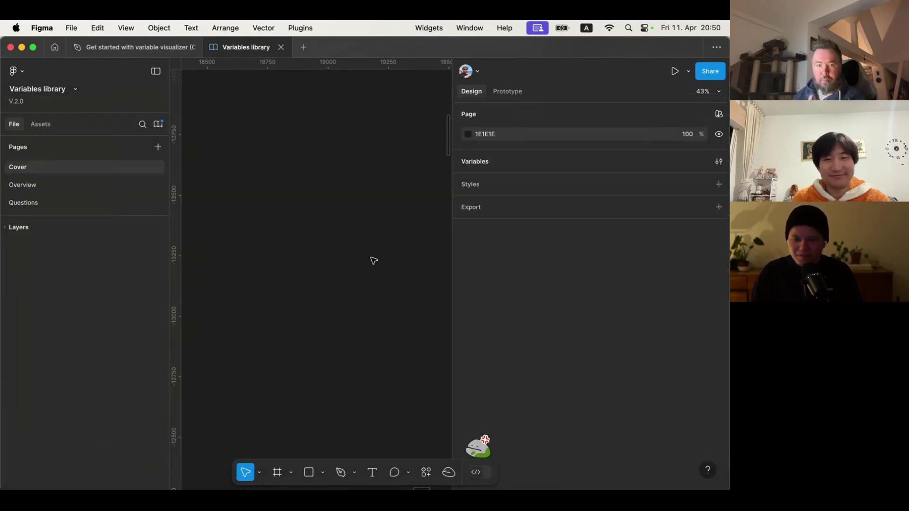
click(426, 475)
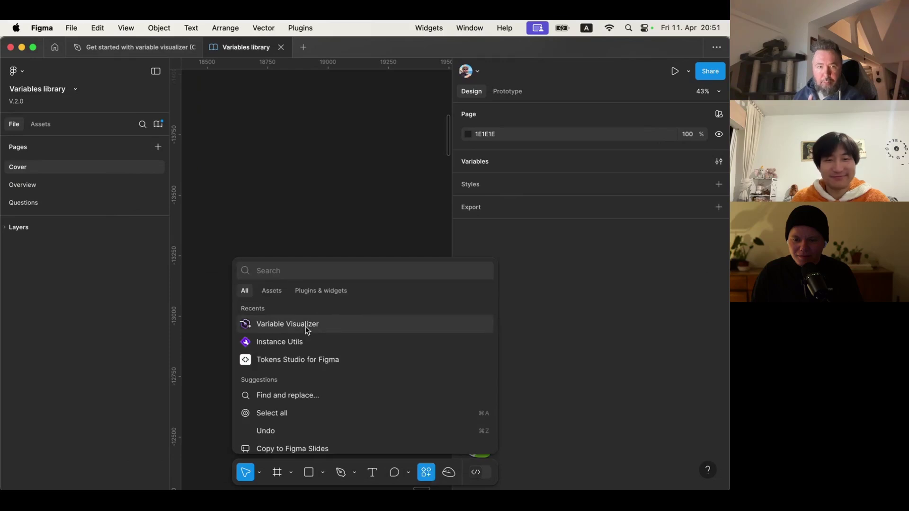
Launch Variable Visualizer on the Variables library file and zoom into the graph.
click(305, 326)
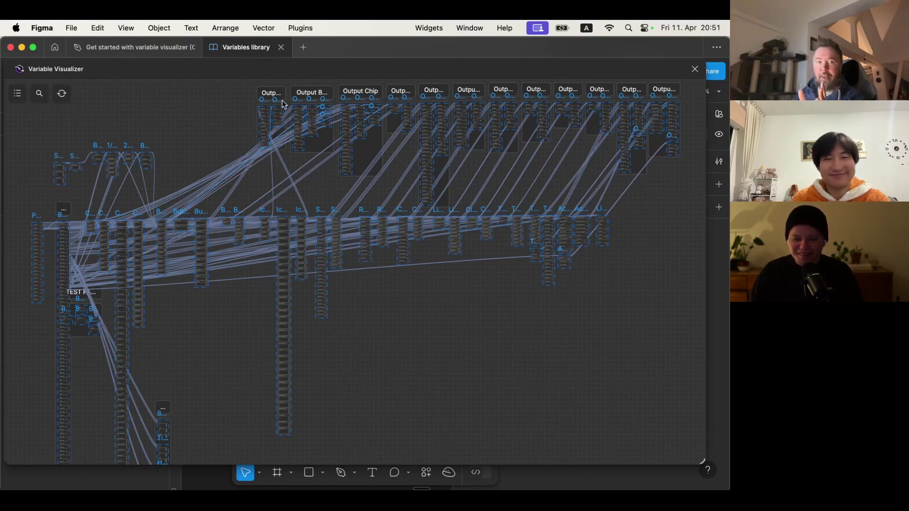
scroll(268, 142, up, 10)
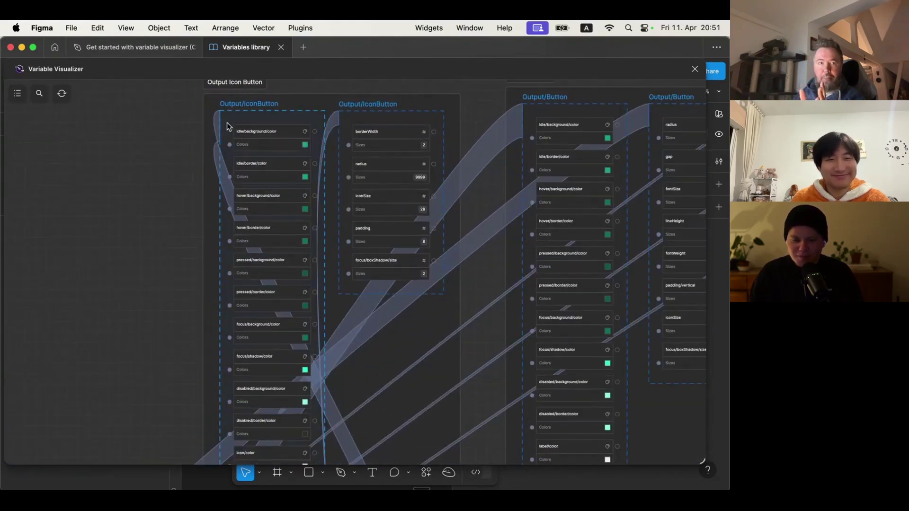
scroll(208, 142, up, 5)
Trace iconButton/idle/background's links, its High mode and Primary's background/primary/bold source, then zoom out.
click(231, 162)
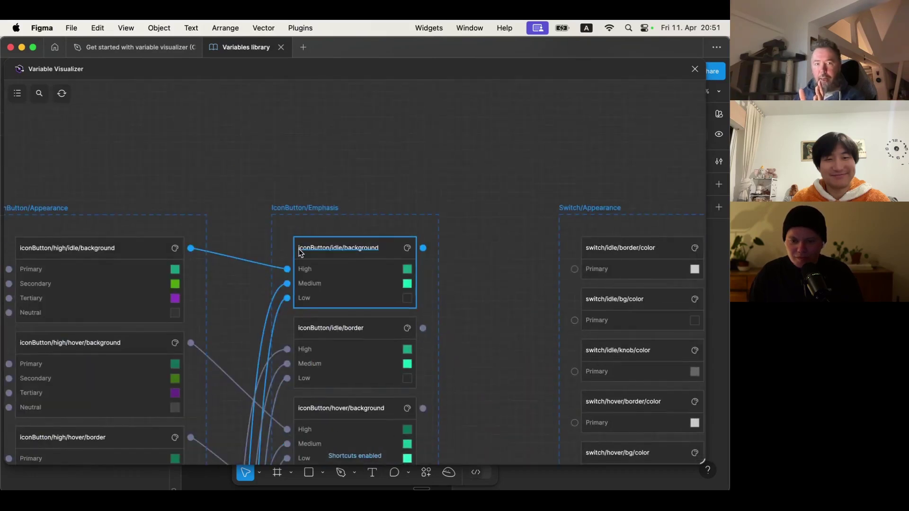
click(424, 249)
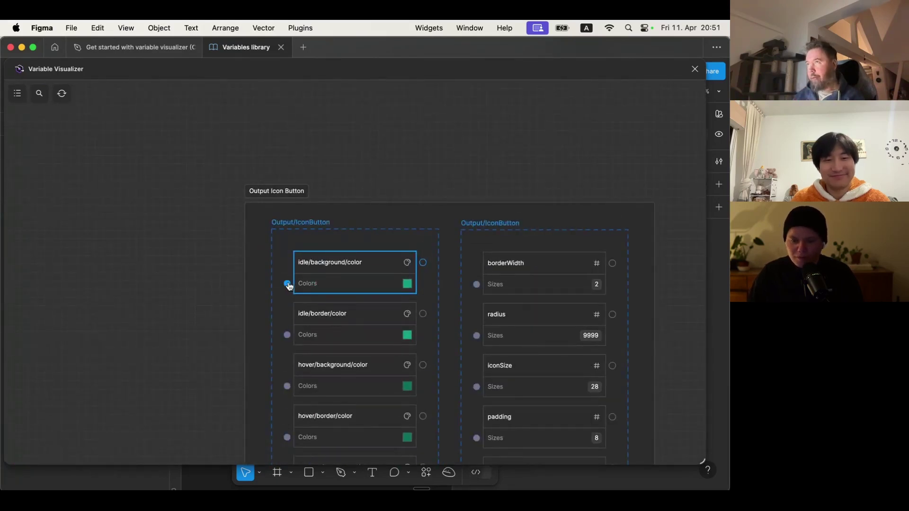
click(287, 284)
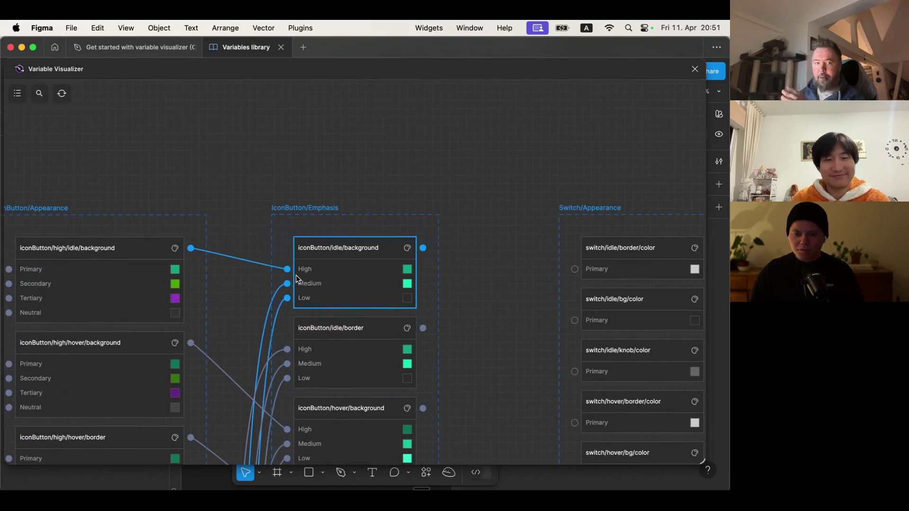
click(288, 270)
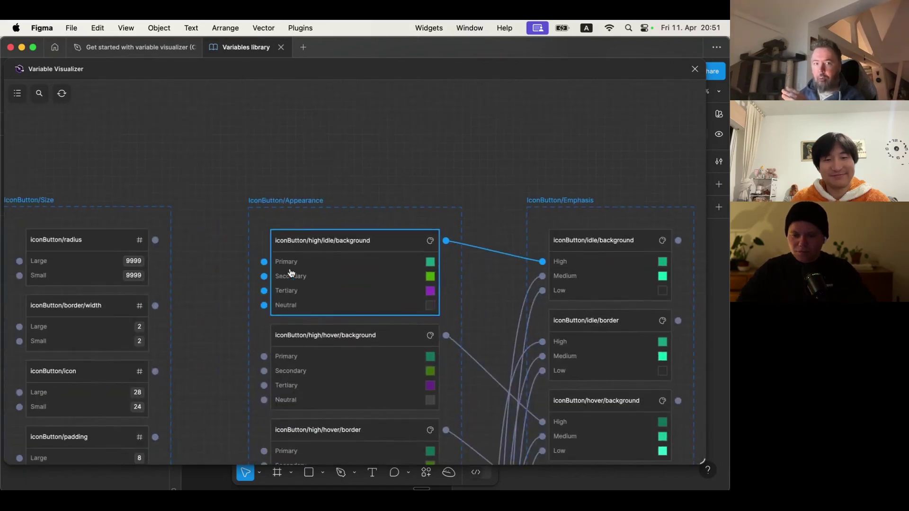
click(264, 262)
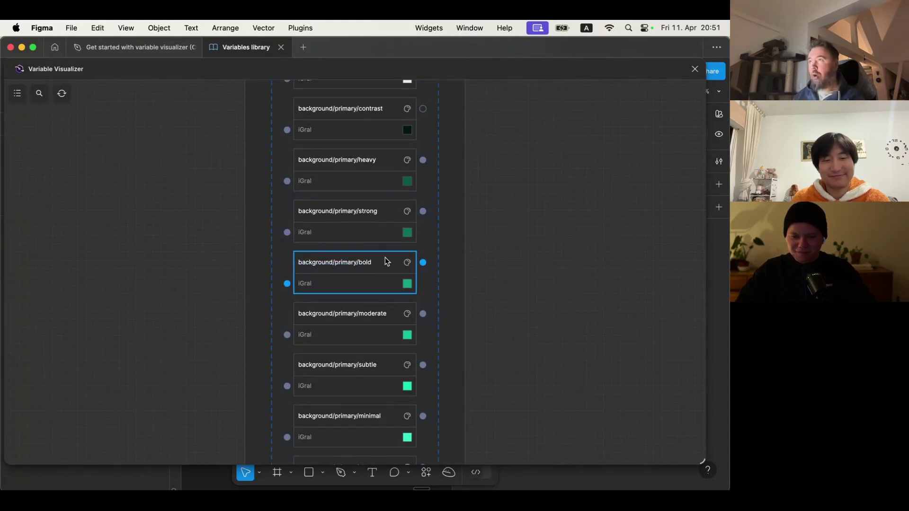
scroll(386, 261, down, 3)
scroll(387, 261, down, 2)
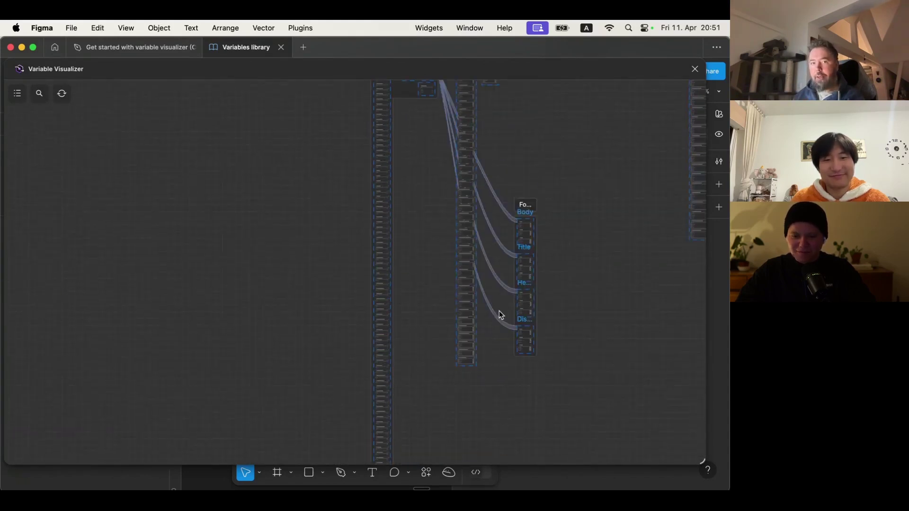
drag(578, 321, 430, 355)
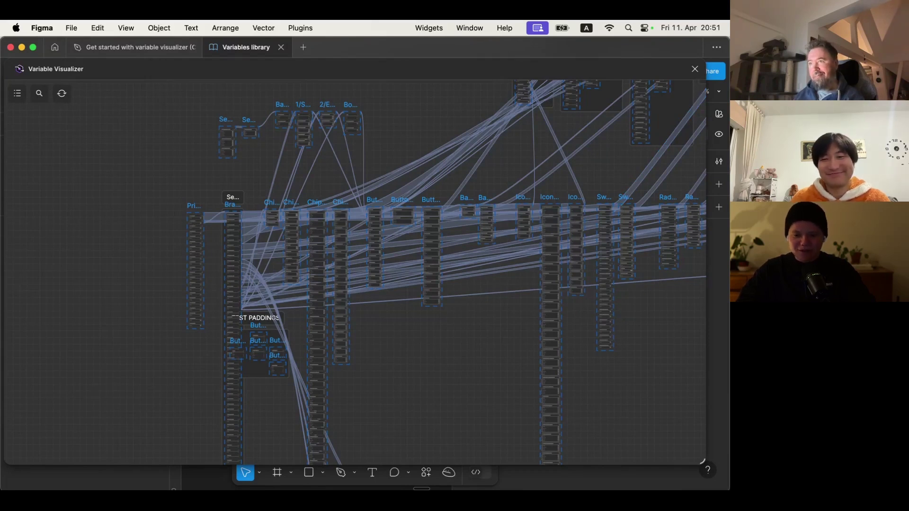
Center Button/Appearance and select its button > high > idle group showing Primary, Secondary, Tertiary modes.
key(super+Tab)
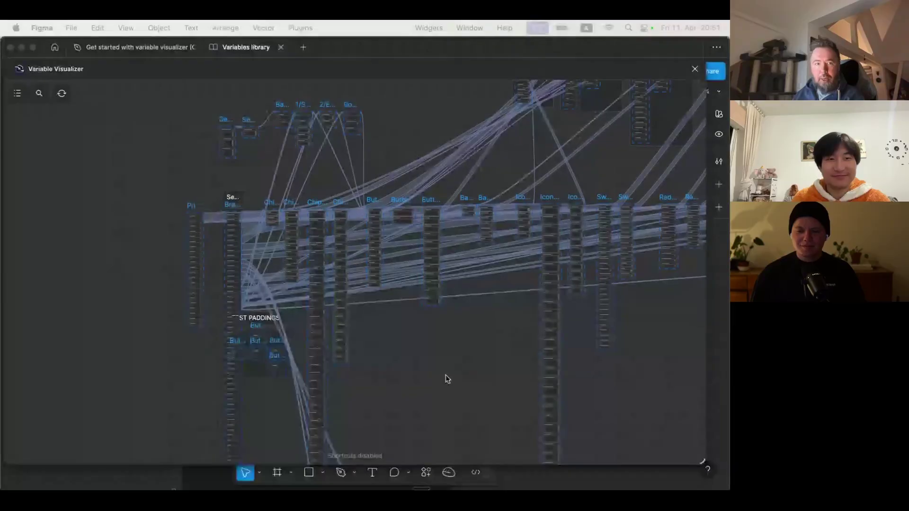
scroll(410, 194, up, 2)
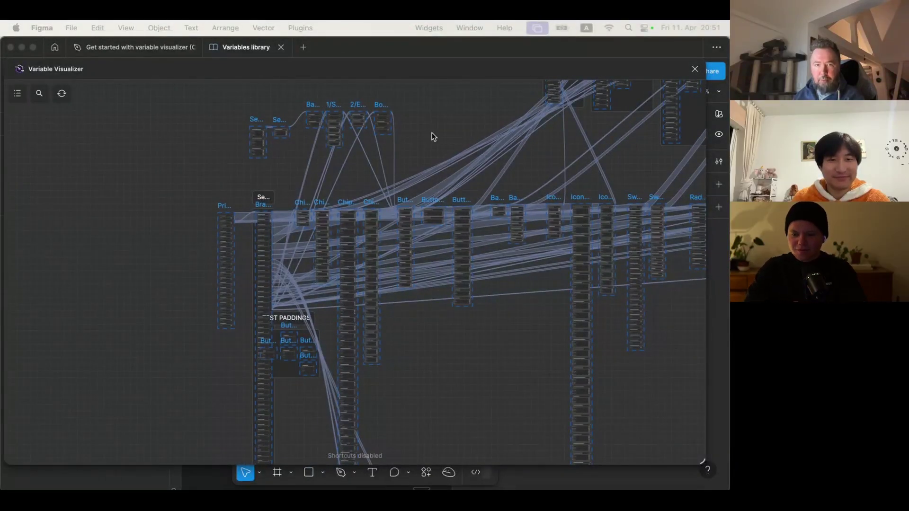
click(424, 250)
scroll(442, 205, up, 5)
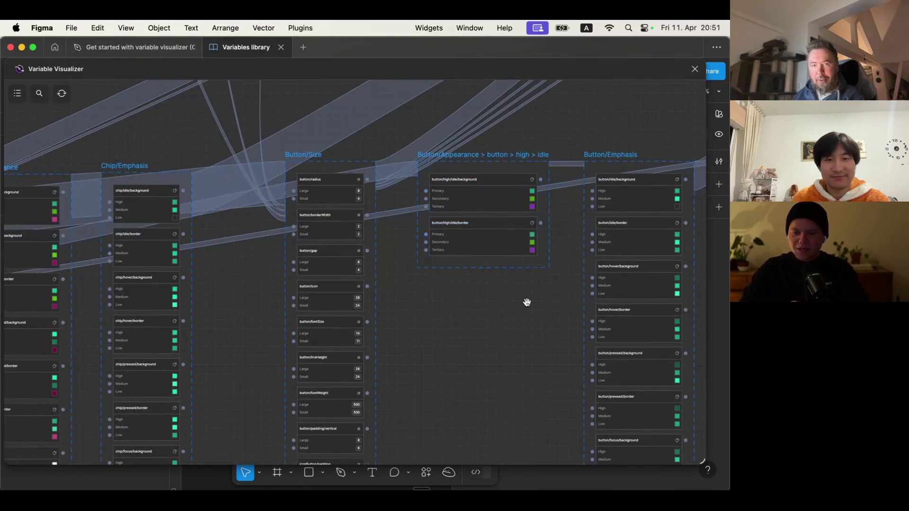
drag(526, 303, 402, 316)
scroll(393, 300, up, 5)
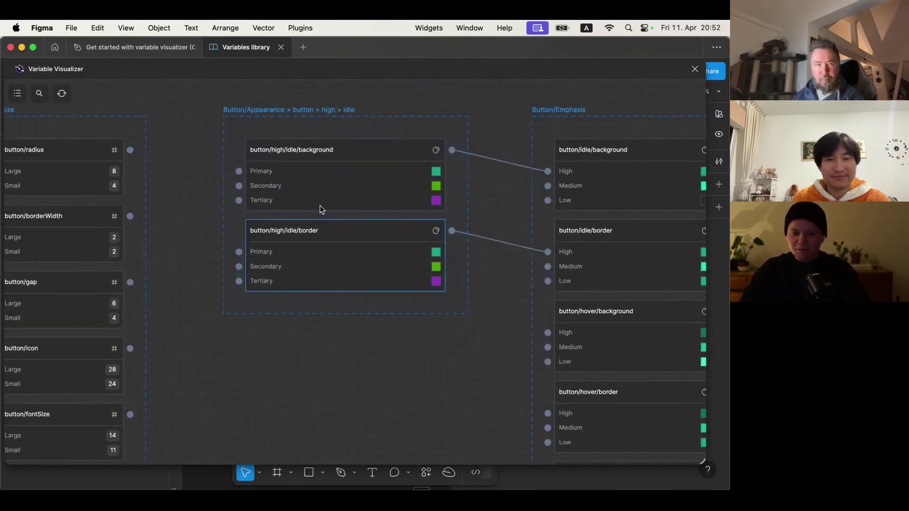
click(297, 109)
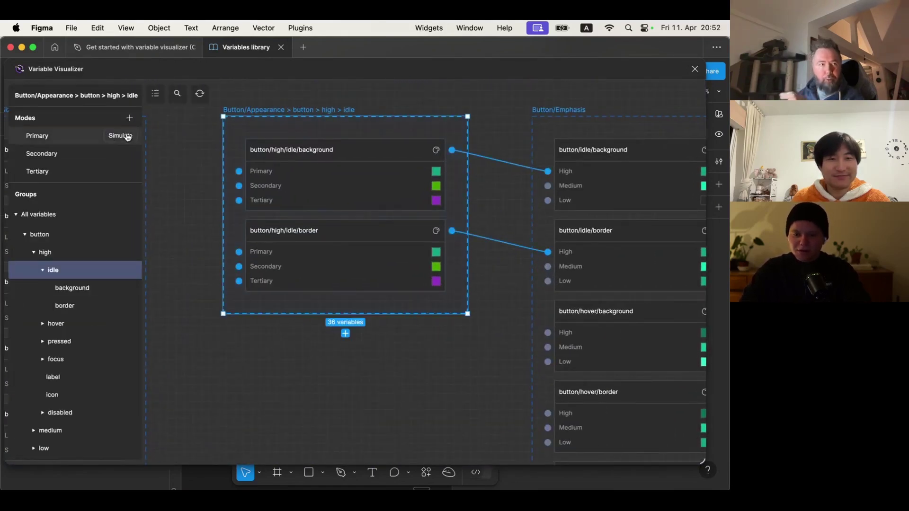
Select the whole 'button' group and pan across the Button/Size and Button/Emphasis collections.
click(65, 236)
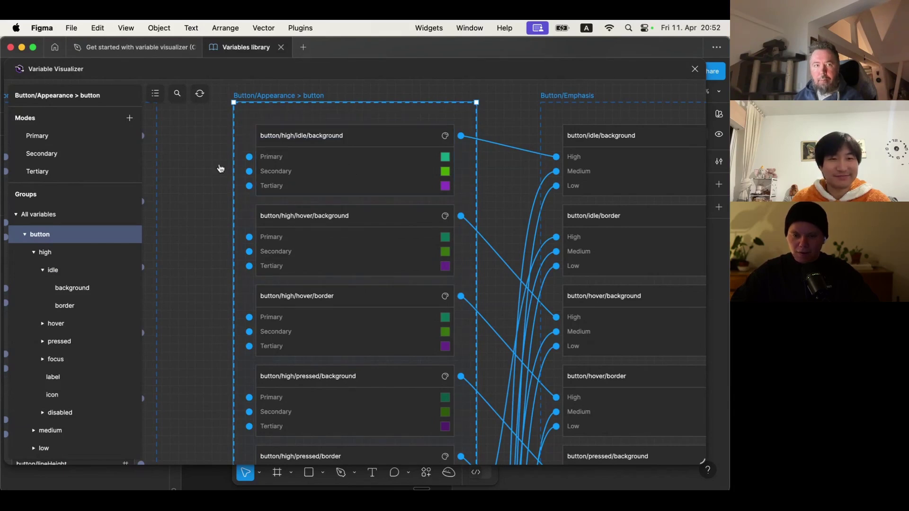
drag(208, 163, 415, 229)
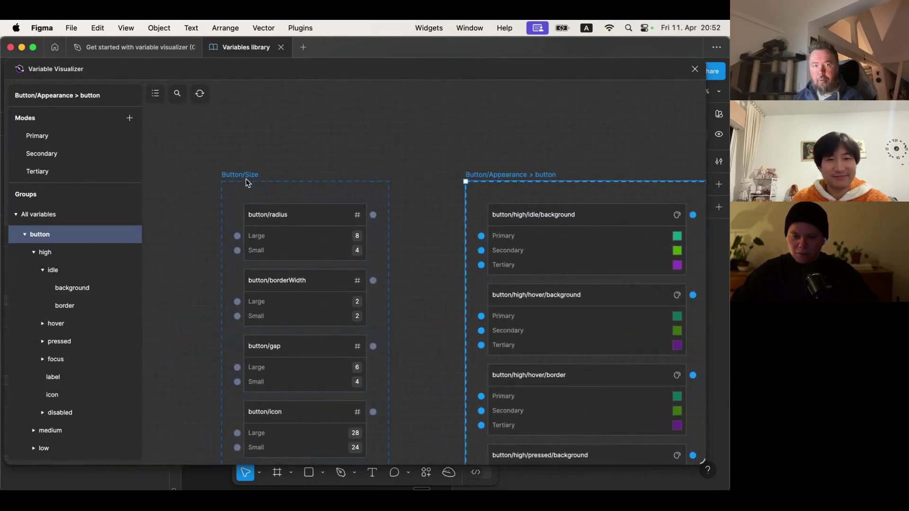
drag(469, 158, 336, 162)
drag(499, 166, 236, 168)
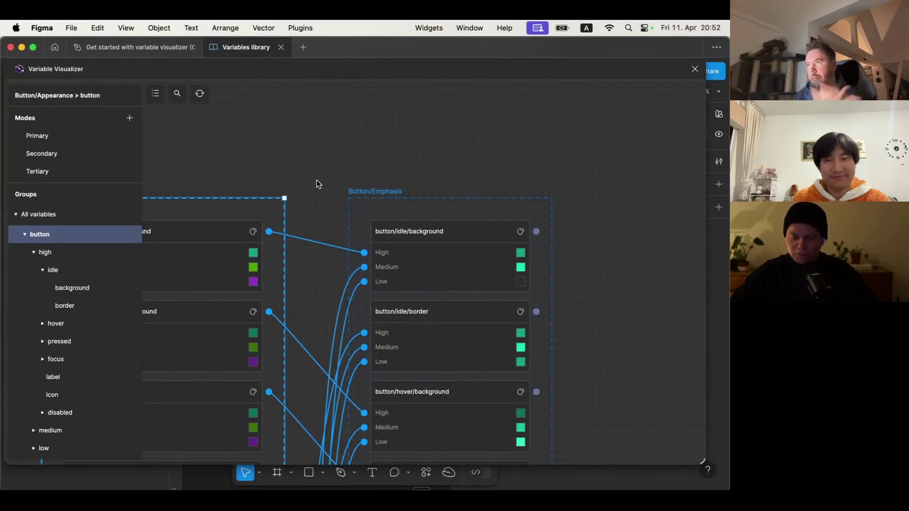
Close the sidebar and follow button/idle/background to Output Button's idle/background/color.
click(291, 174)
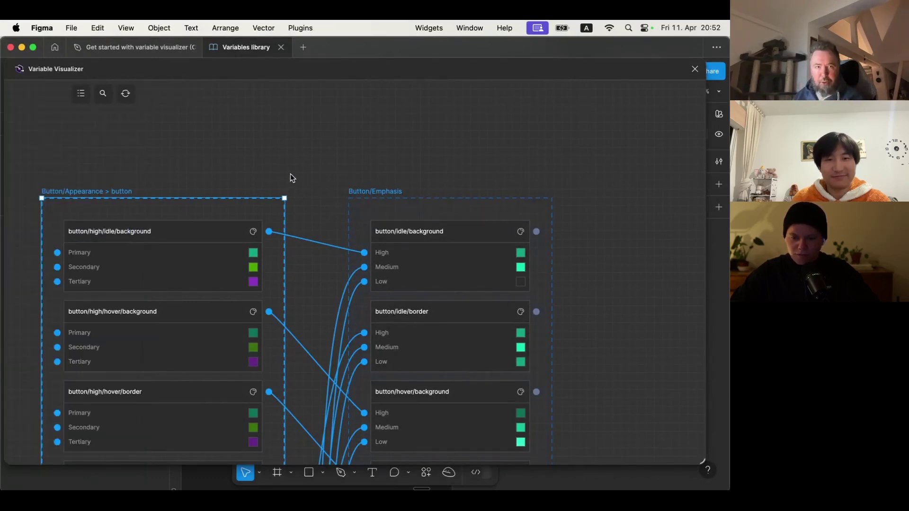
drag(290, 174, 423, 144)
scroll(423, 144, right, 5)
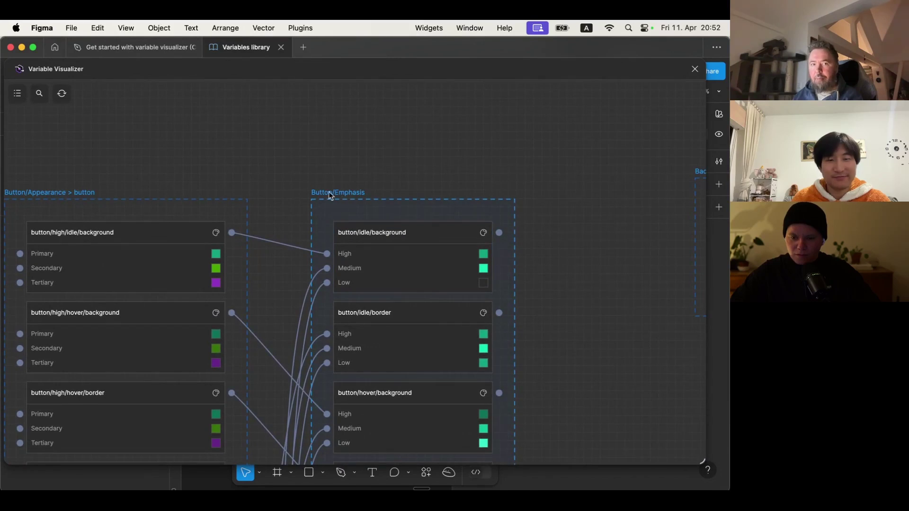
click(499, 233)
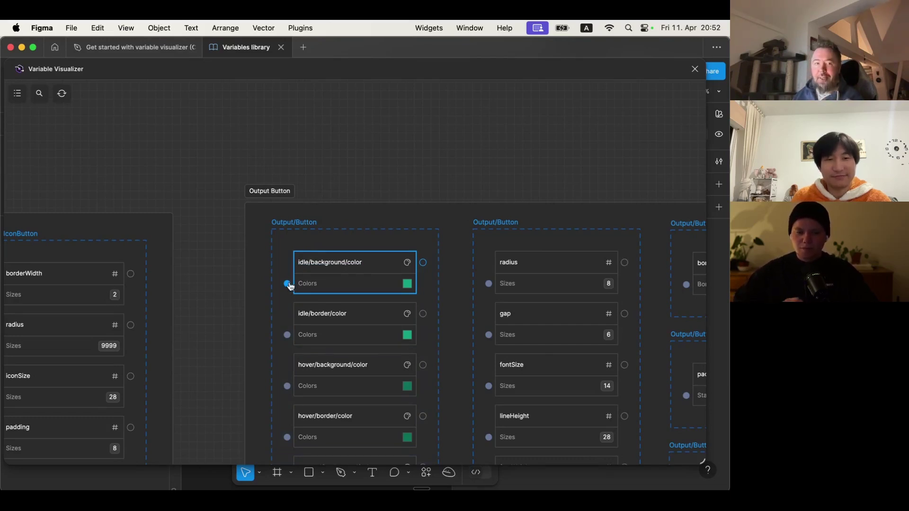
Zoom out, clear the selection and survey the Button and Badge collections.
scroll(311, 246, down, 5)
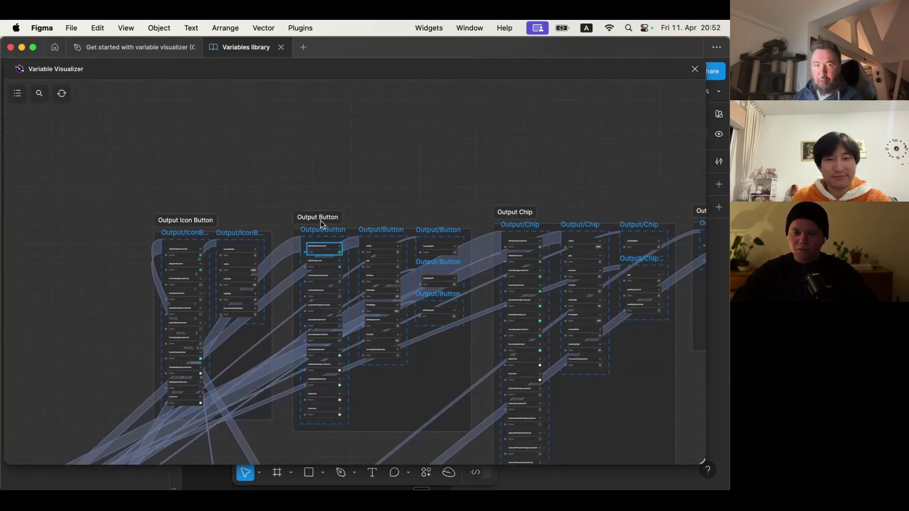
scroll(318, 233, down, 4)
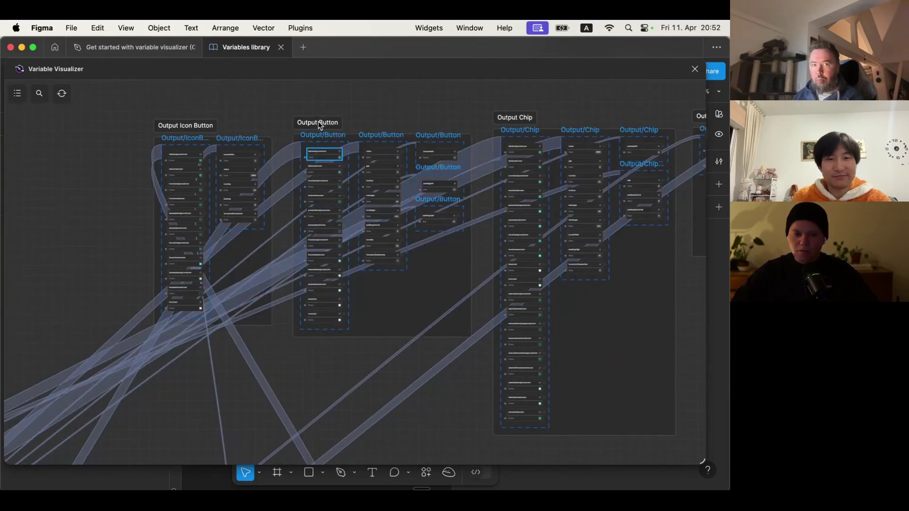
click(317, 369)
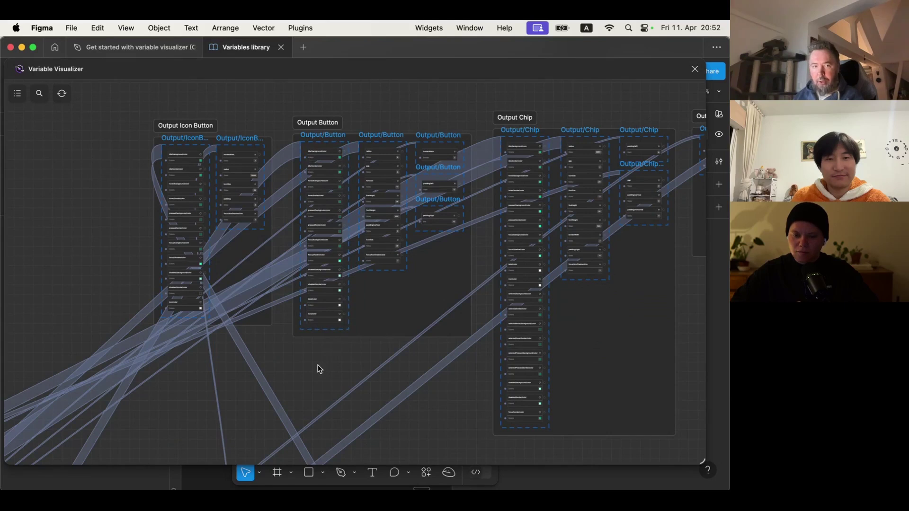
drag(101, 237, 328, 170)
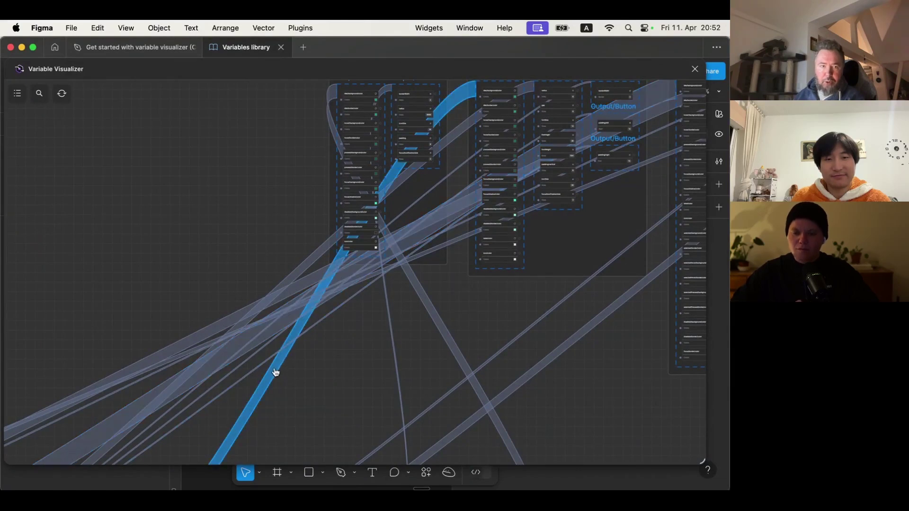
scroll(304, 389, down, 10)
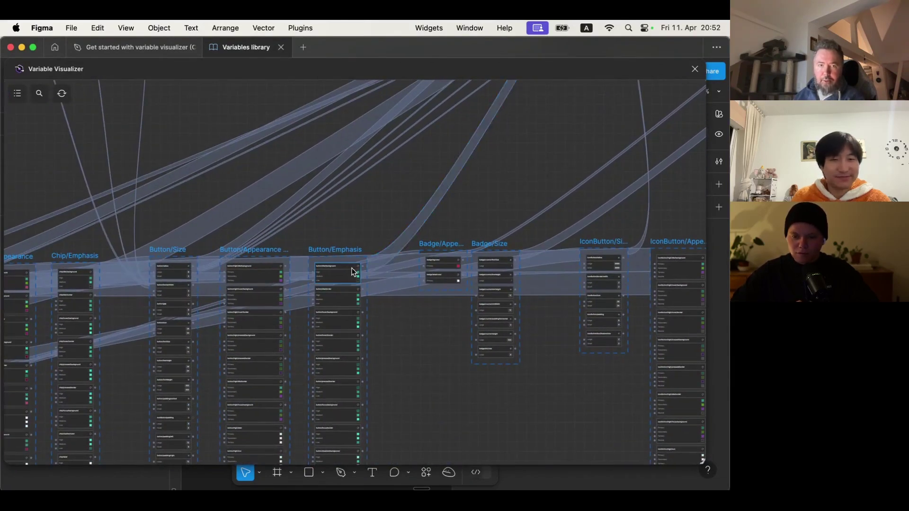
scroll(352, 272, up, 3)
scroll(352, 272, up, 3)
scroll(389, 233, up, 8)
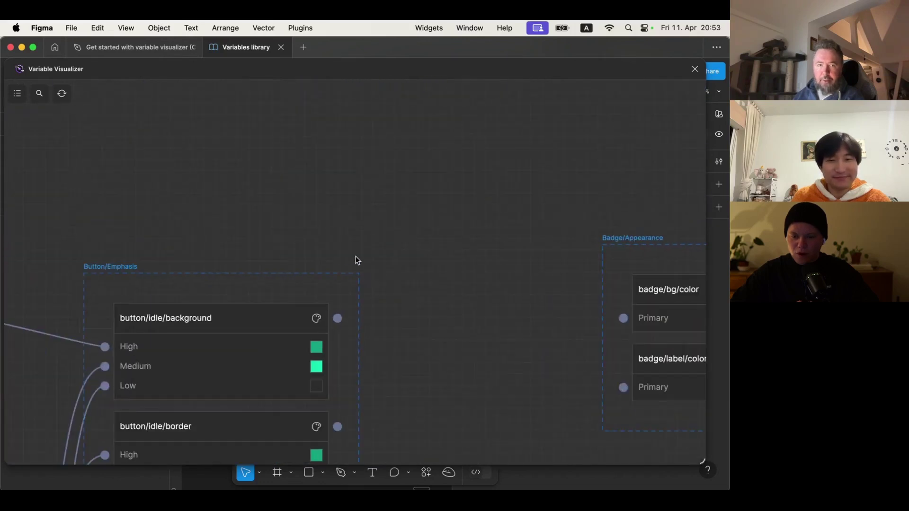
scroll(342, 270, down, 3)
scroll(459, 293, left, 2)
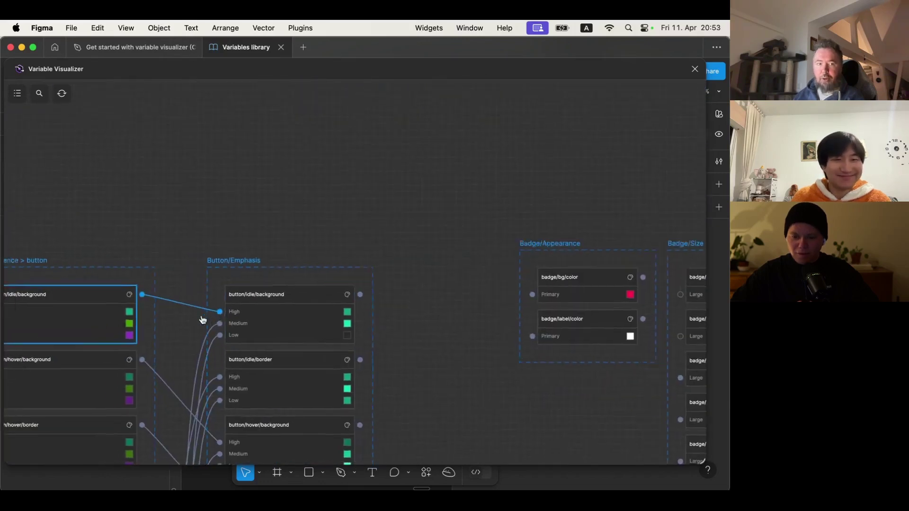
scroll(458, 293, up, 5)
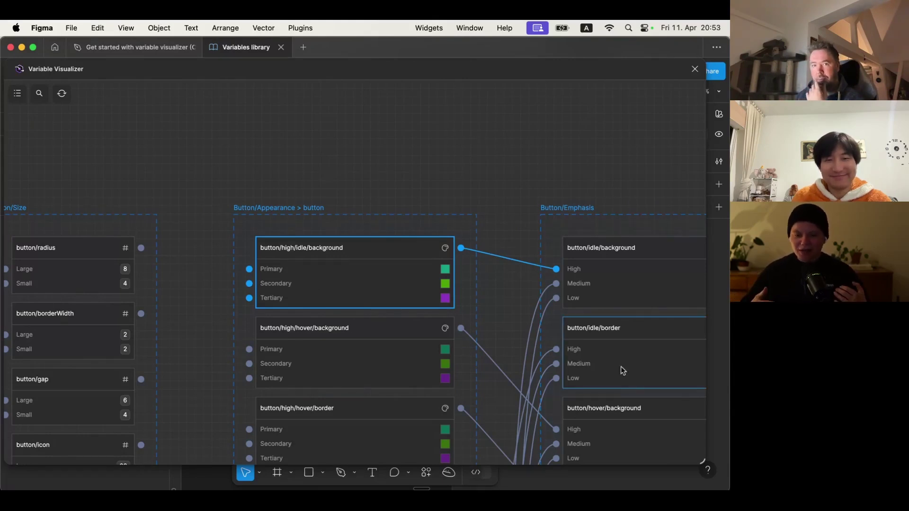
Deselect the node and zoom out to the full alias web from Primitives to Output collections.
click(501, 186)
scroll(501, 187, down, 5)
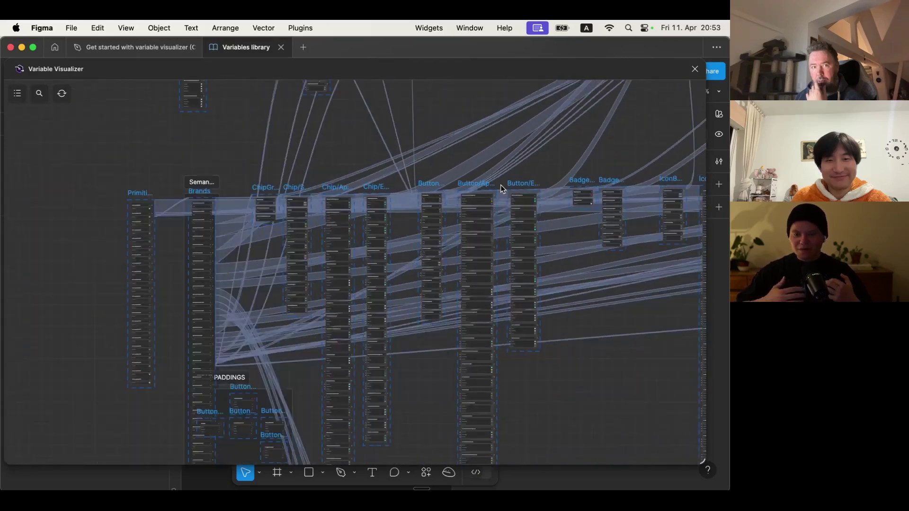
scroll(500, 184, down, 2)
scroll(611, 400, up, 1)
scroll(610, 399, down, 2)
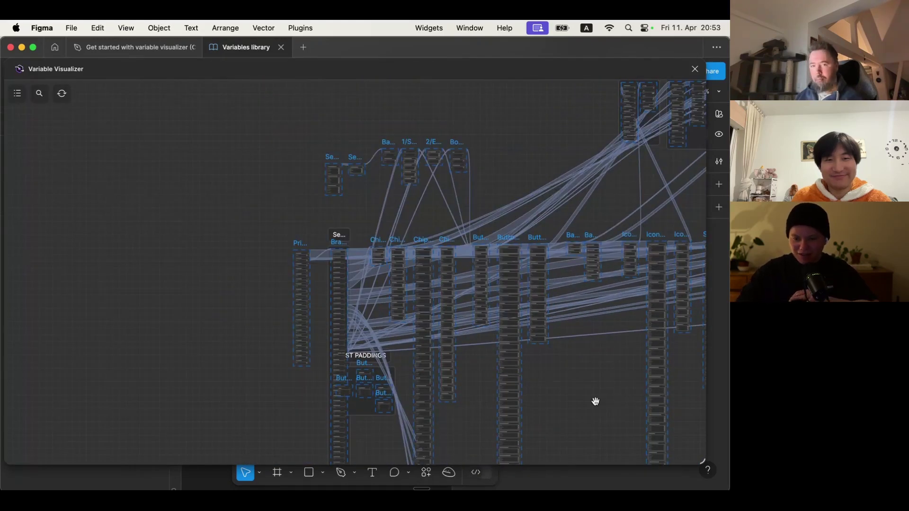
drag(589, 393, 333, 422)
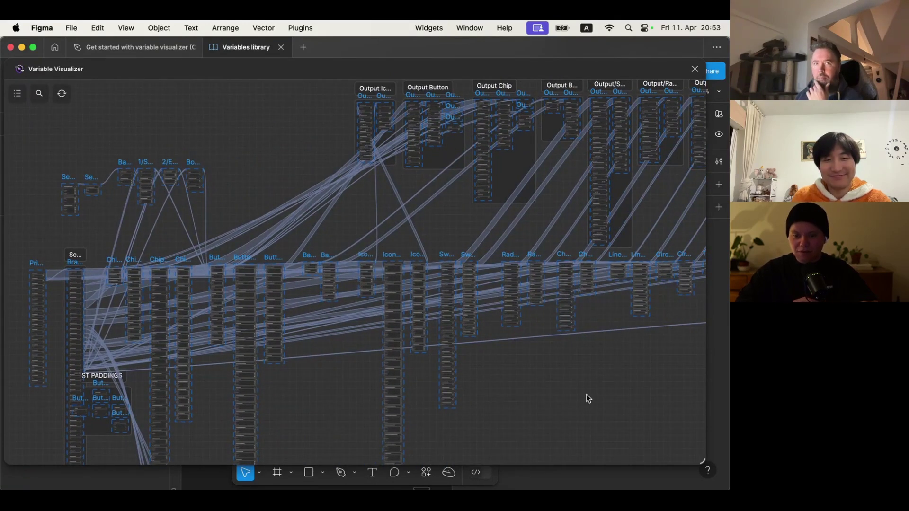